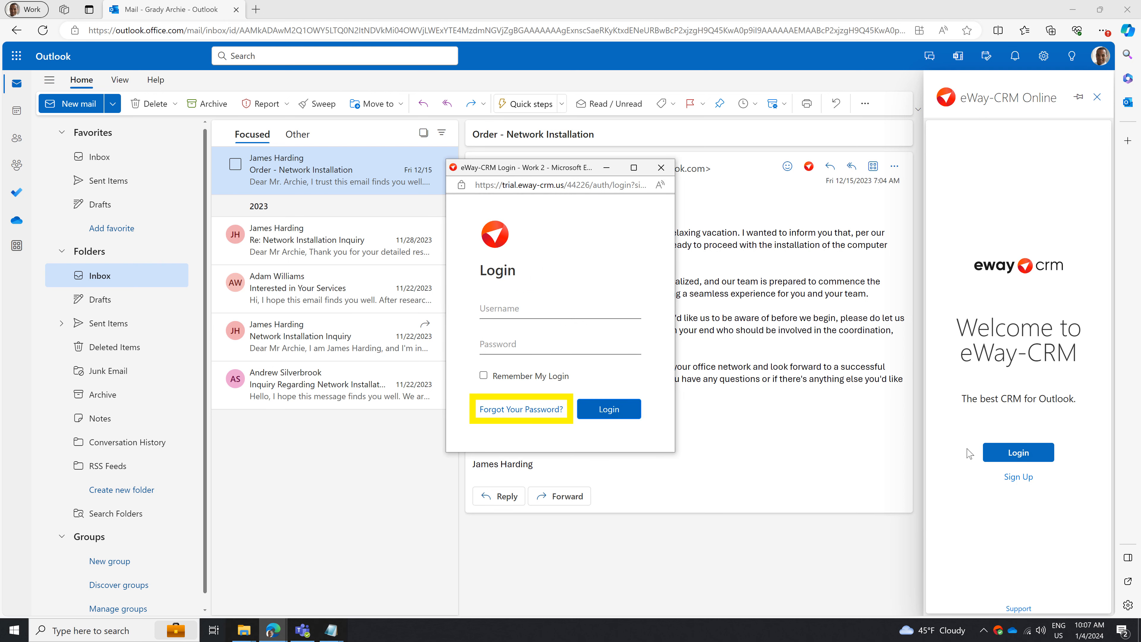
# Request a password reset from the eWay-CRM login form for the username user1.
pyautogui.click(529, 415)
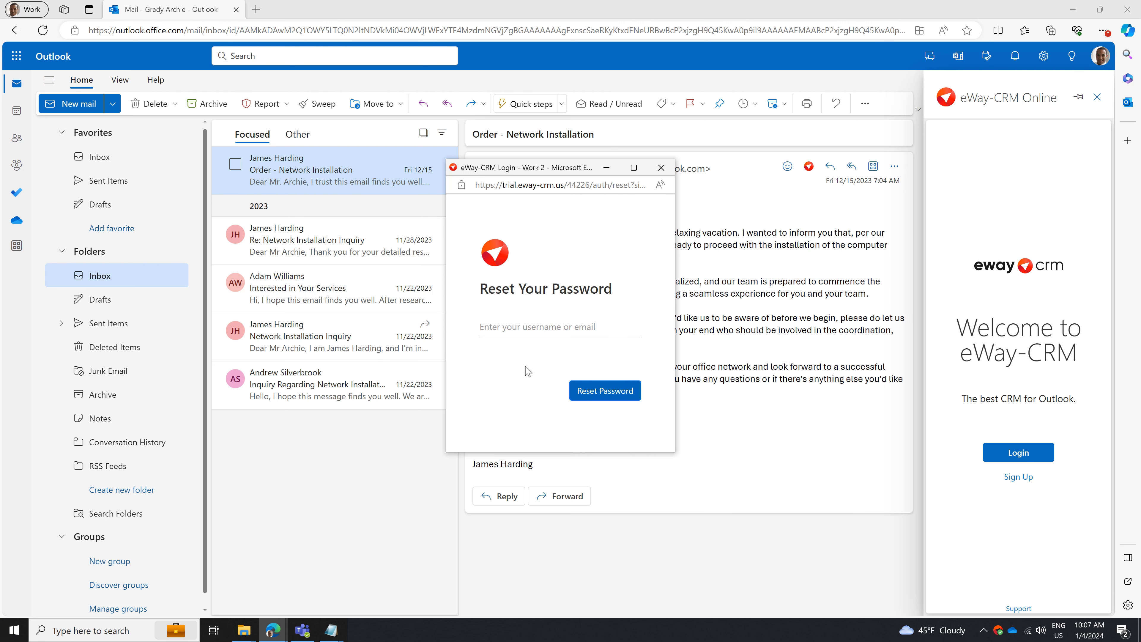
pyautogui.click(523, 327)
pyautogui.write('user1')
pyautogui.click(589, 393)
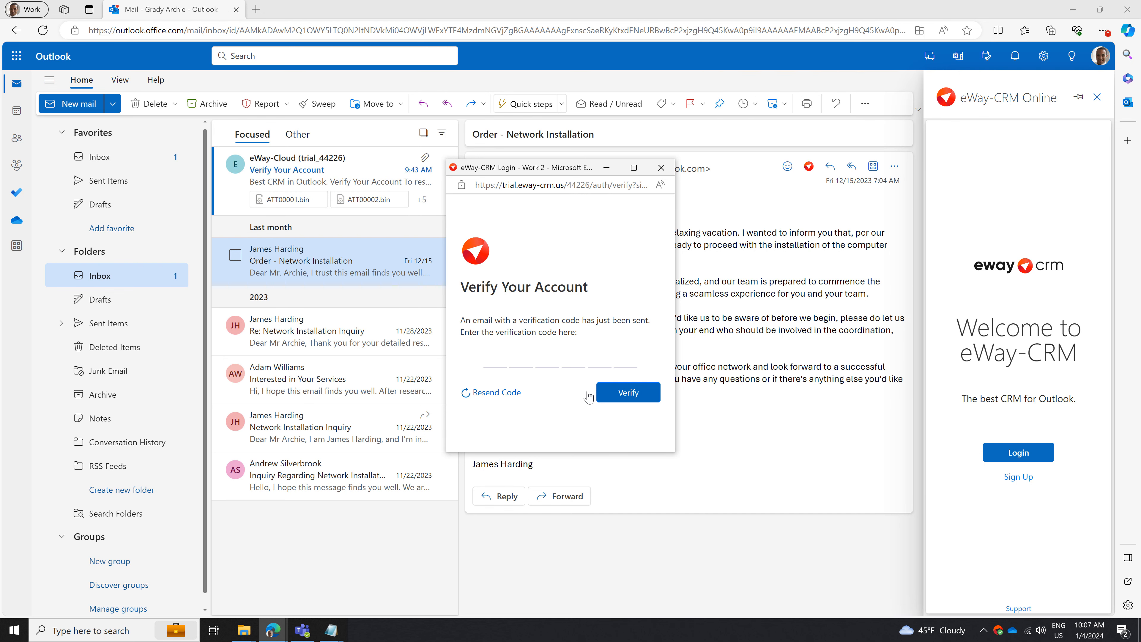
# Copy the verification code from the Verify Your Account email and enter it in the account verification form.
pyautogui.click(354, 173)
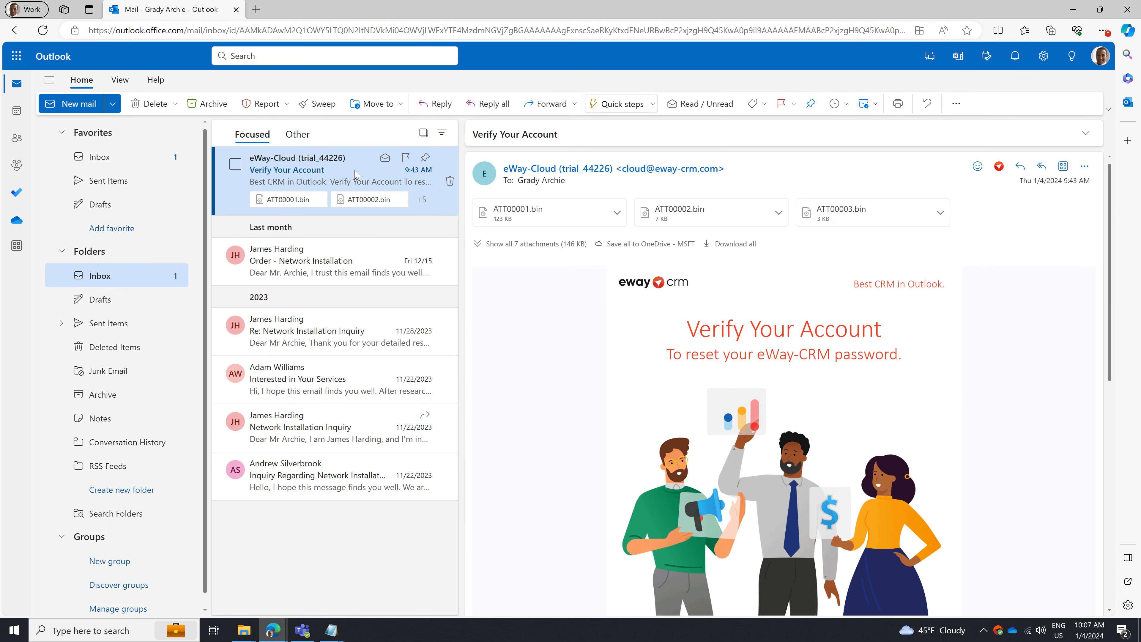
pyautogui.scroll(-10, 576, 384)
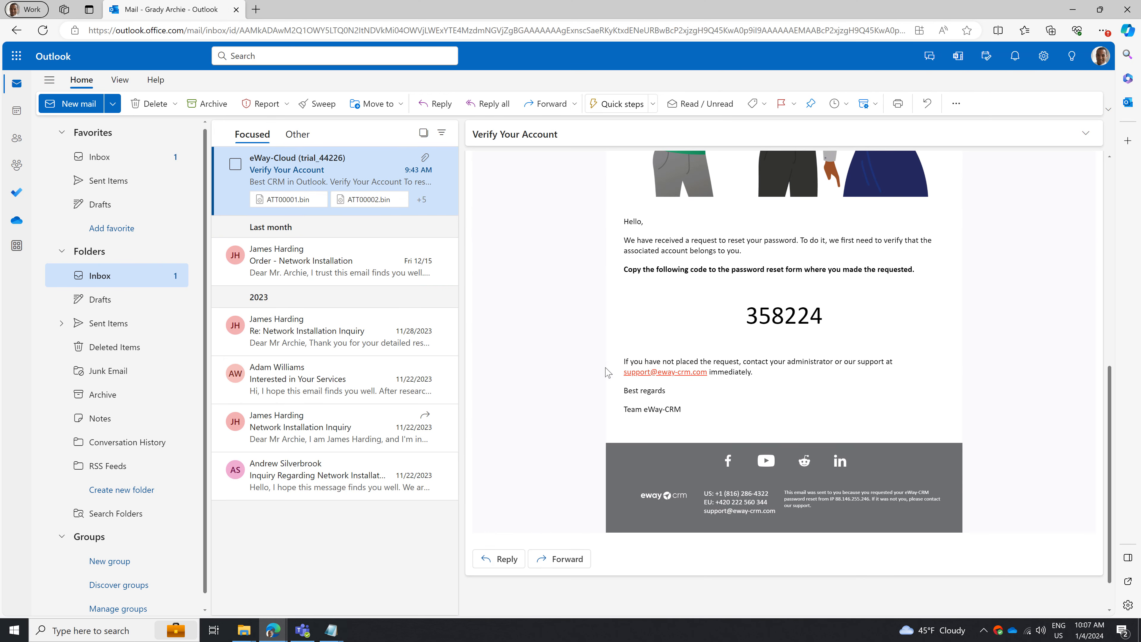
pyautogui.moveTo(747, 316); pyautogui.dragTo(822, 320)
pyautogui.hotkey('ctrl', 'c')
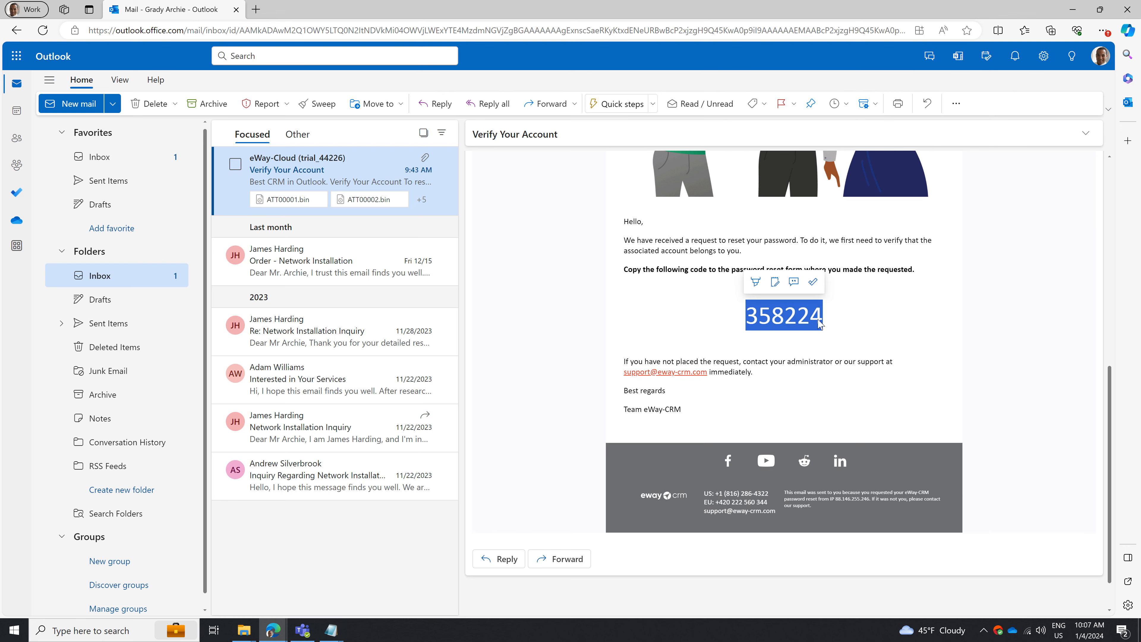
pyautogui.moveTo(273, 631)
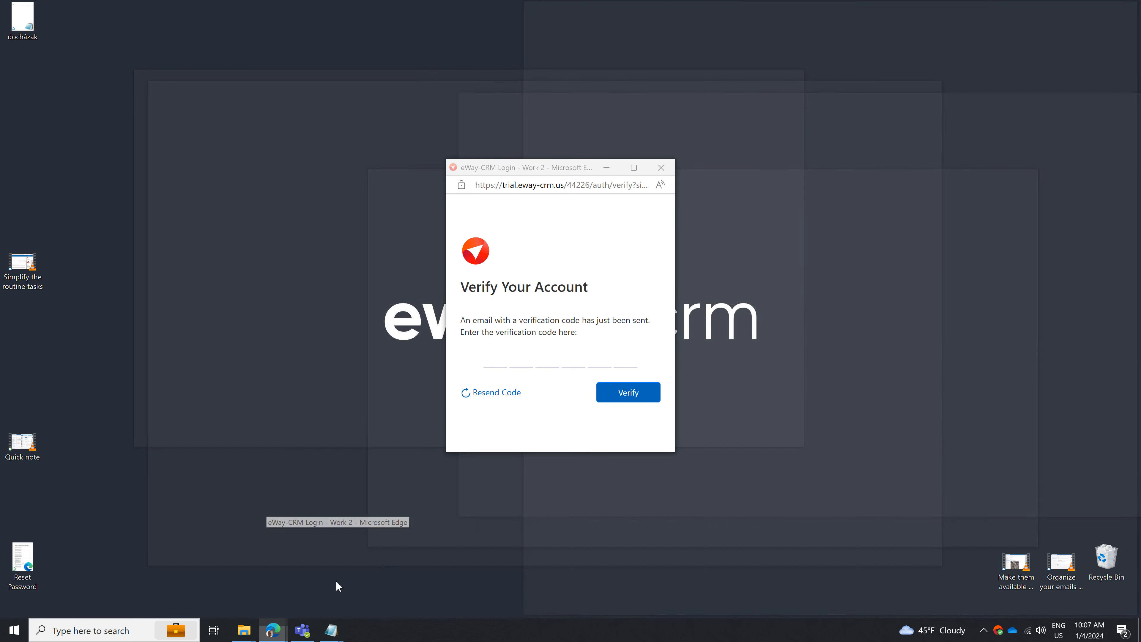
pyautogui.click(339, 586)
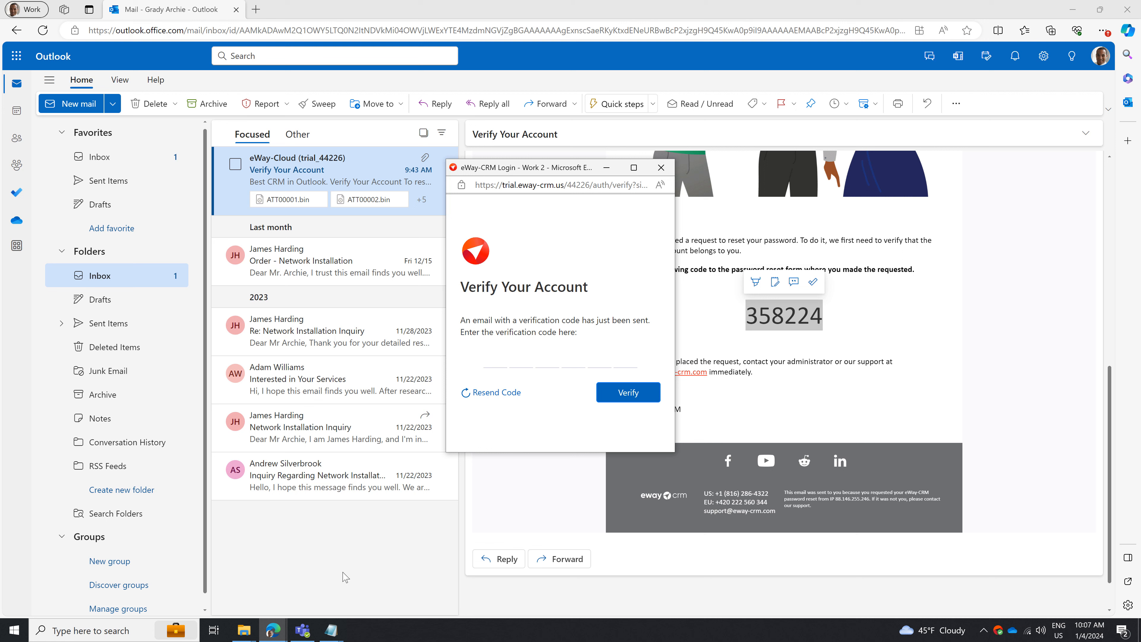
pyautogui.click(496, 357)
pyautogui.hotkey('ctrl', 'v')
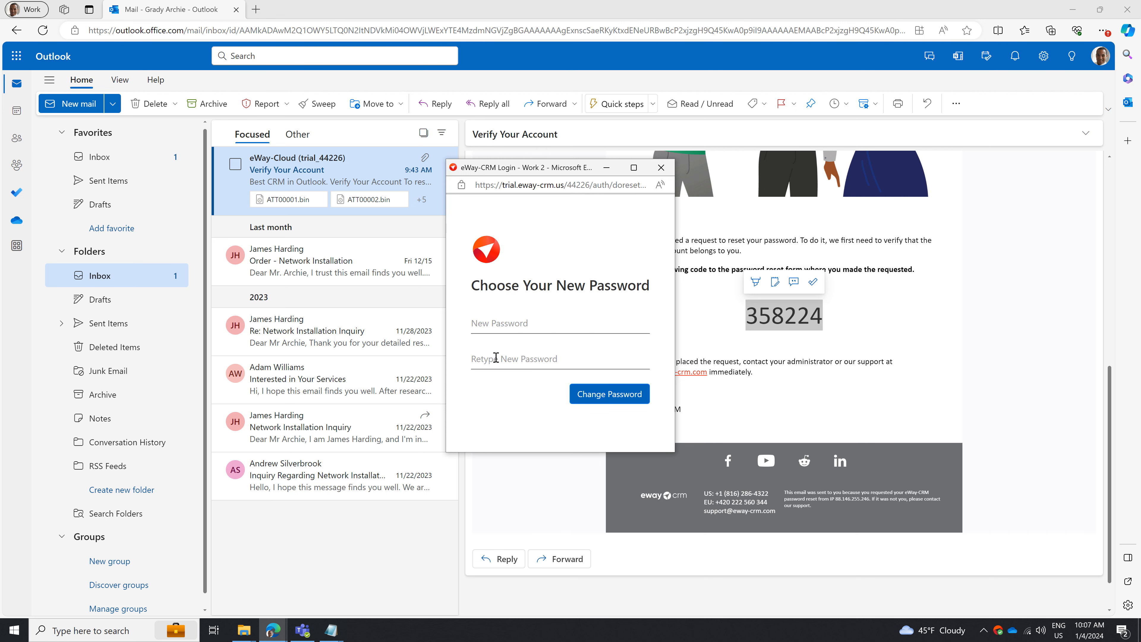
# Enter and retype a new account password for user1, and submit the password change.
pyautogui.click(499, 323)
pyautogui.write('•••••••')
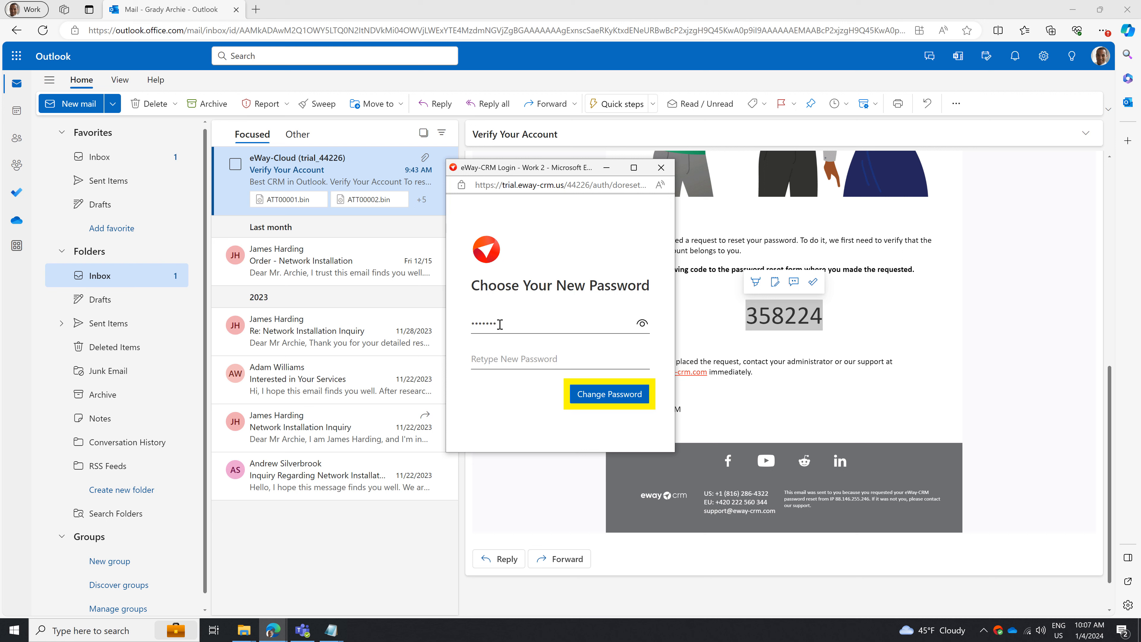
pyautogui.write('••••••••')
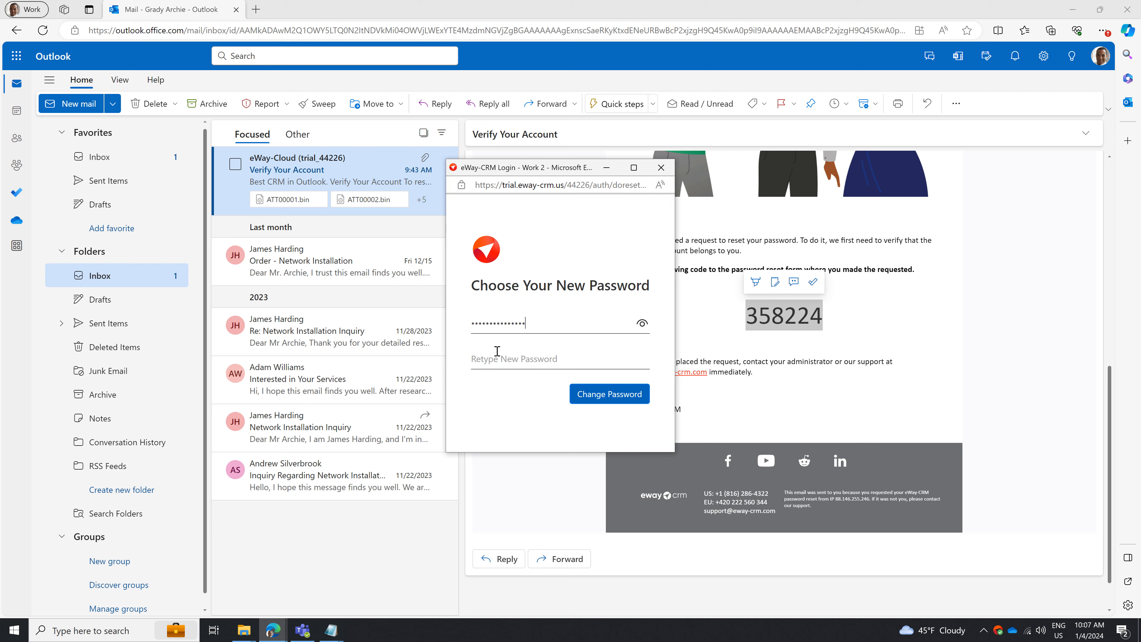
pyautogui.click(495, 361)
pyautogui.write('•••••••••••••••')
pyautogui.click(601, 396)
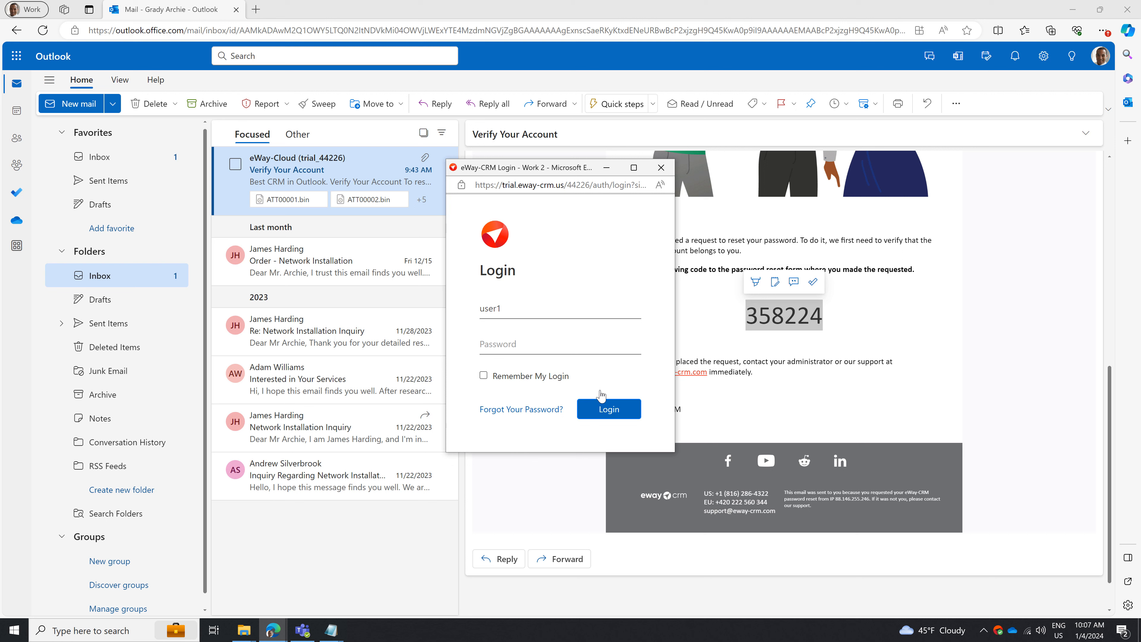
# Log in to eWay-CRM as user1 with the new account password.
pyautogui.click(603, 351)
pyautogui.write('•••••••••••••••')
pyautogui.click(601, 413)
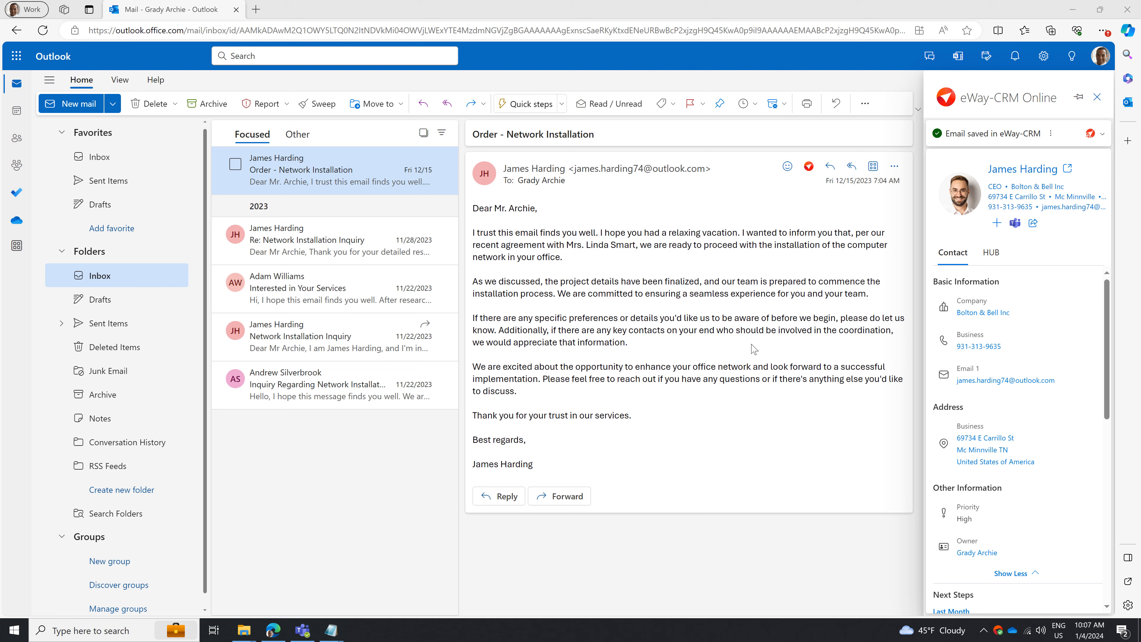
# Open the Users list in the eWay-CRM Admin Center from the email's eWay-CRM Online add-in.
pyautogui.click(809, 168)
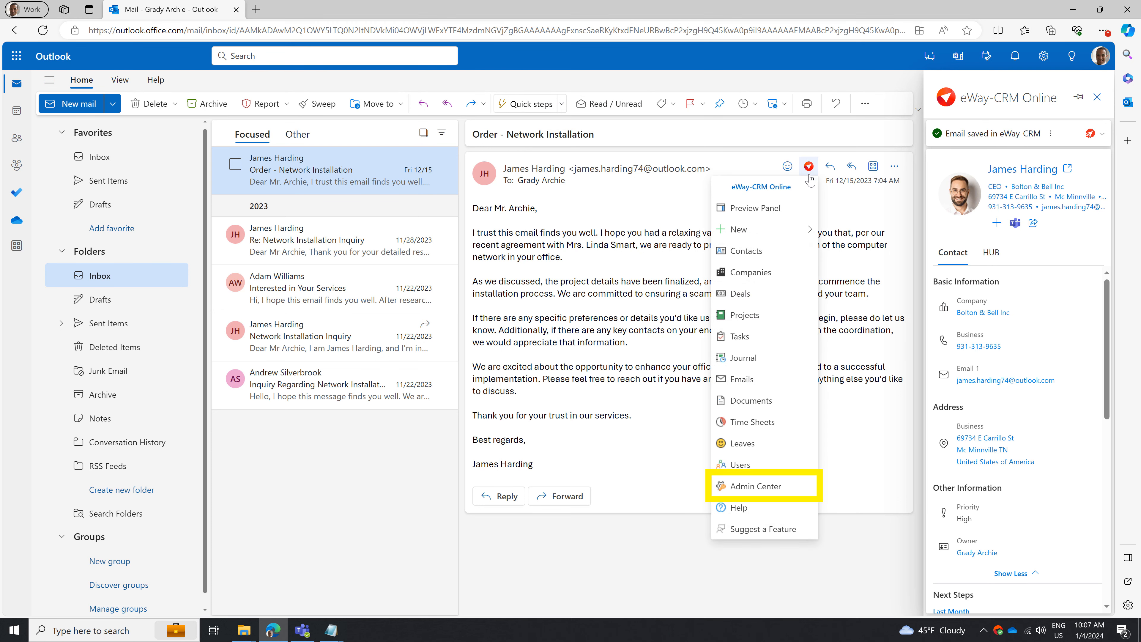
pyautogui.click(765, 488)
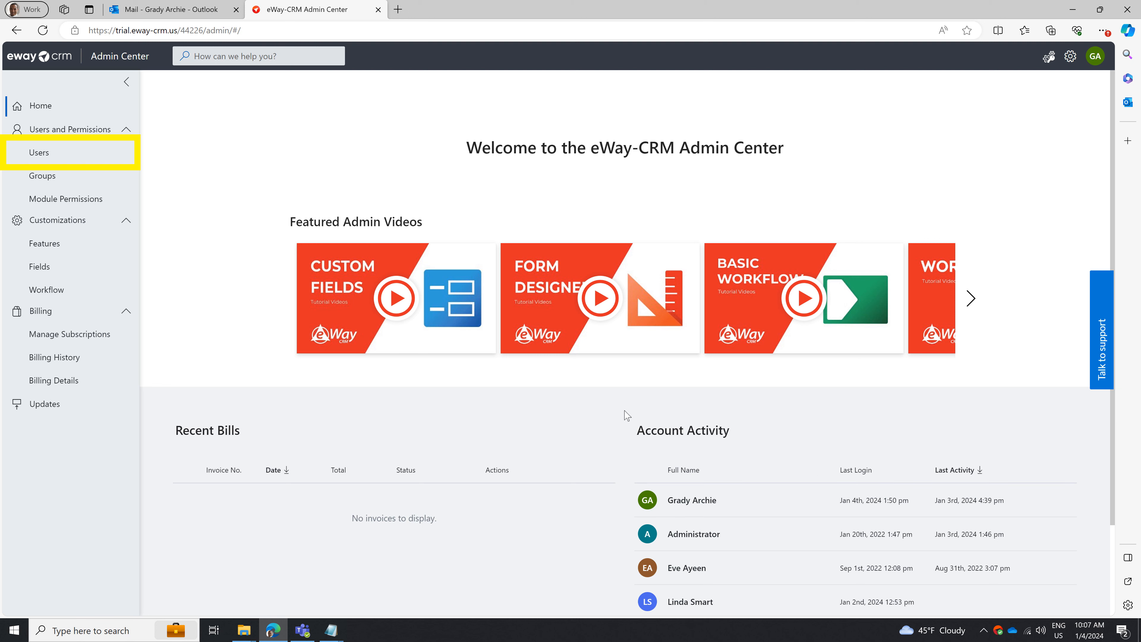
pyautogui.click(113, 153)
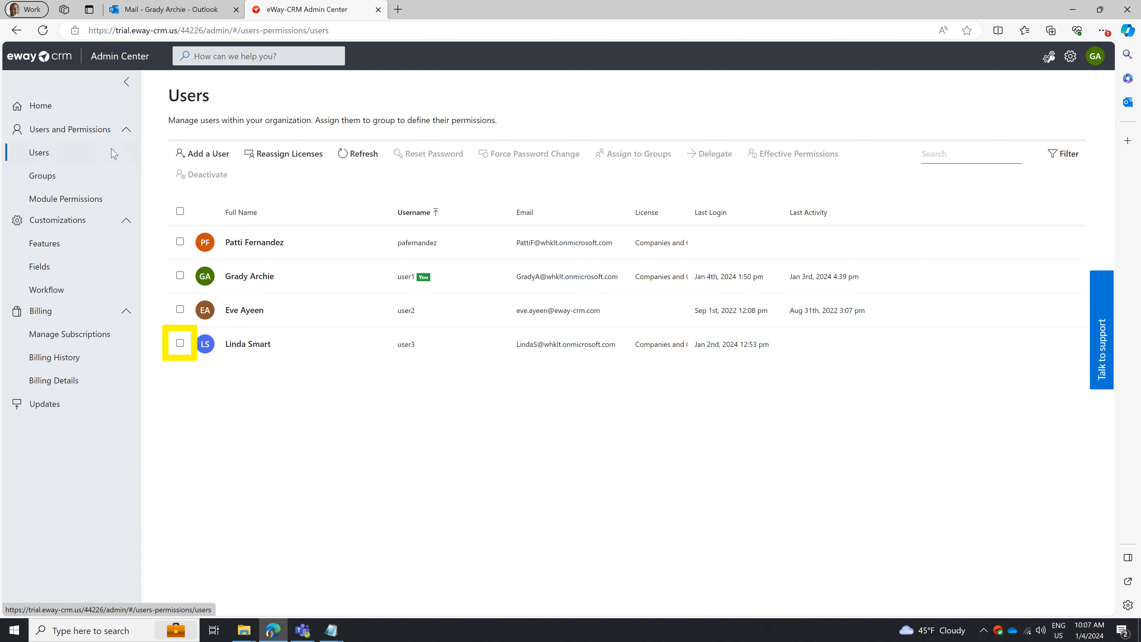
# Reset user3's password with an auto-generated one, keeping the forced change at first login and sending by email enabled.
pyautogui.click(180, 343)
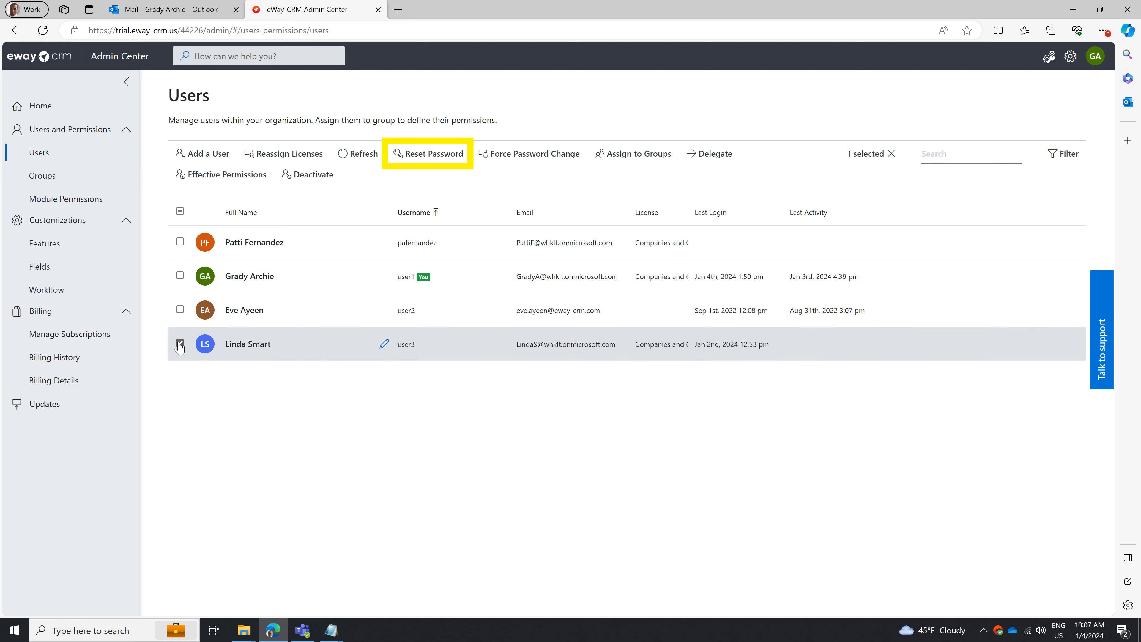
pyautogui.click(412, 155)
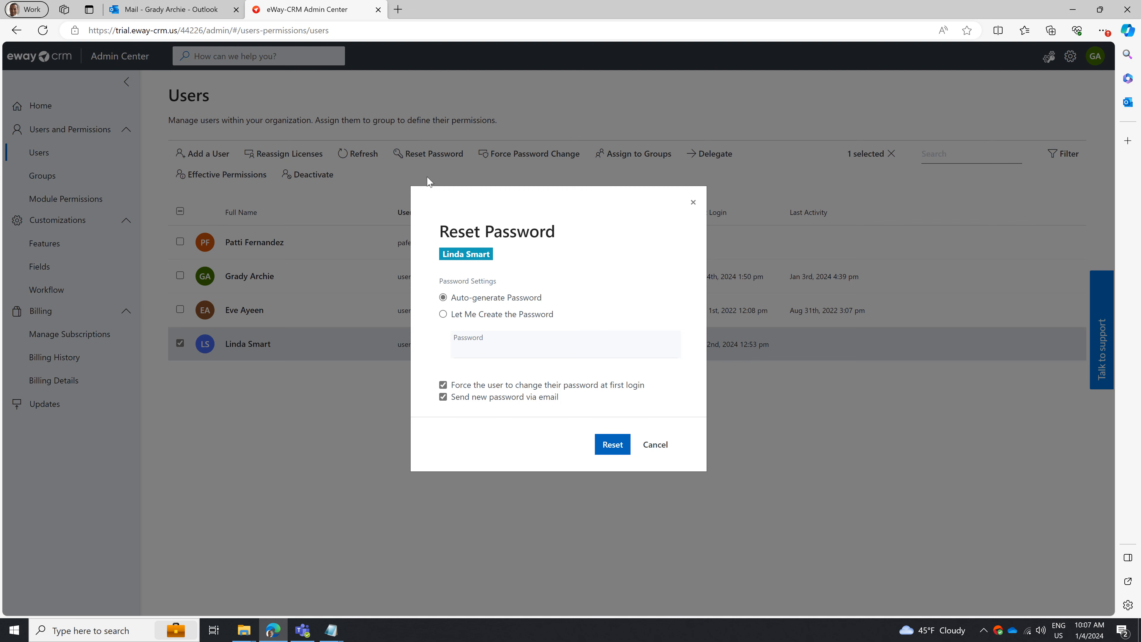
pyautogui.click(606, 445)
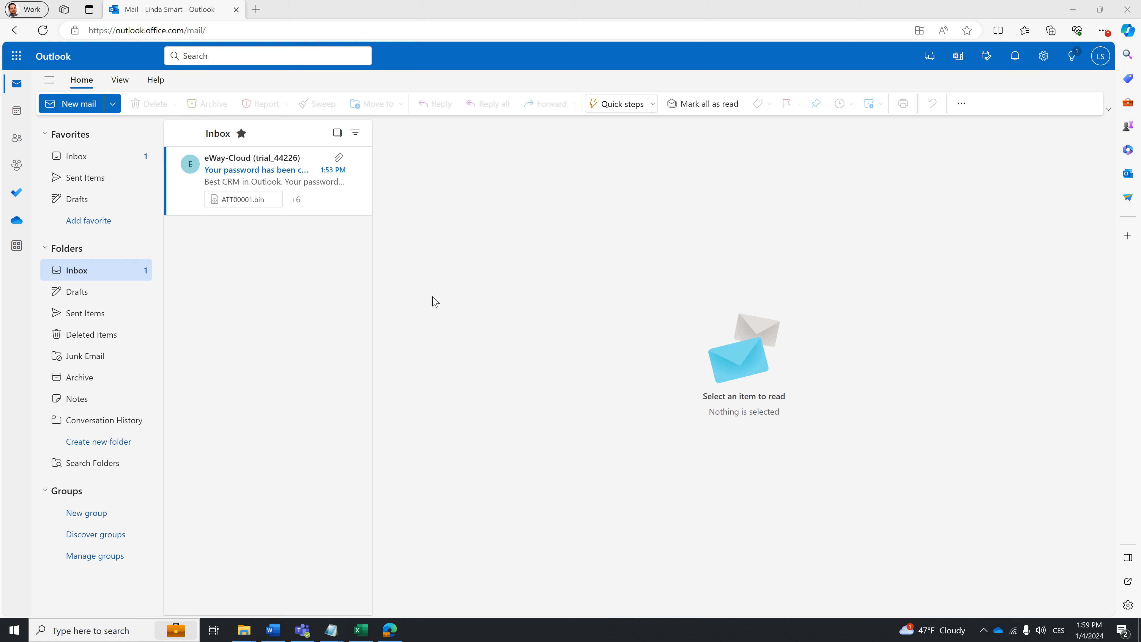
# In user3's mailbox, open the password change email and start the eWay-CRM login with username user3.
pyautogui.click(317, 182)
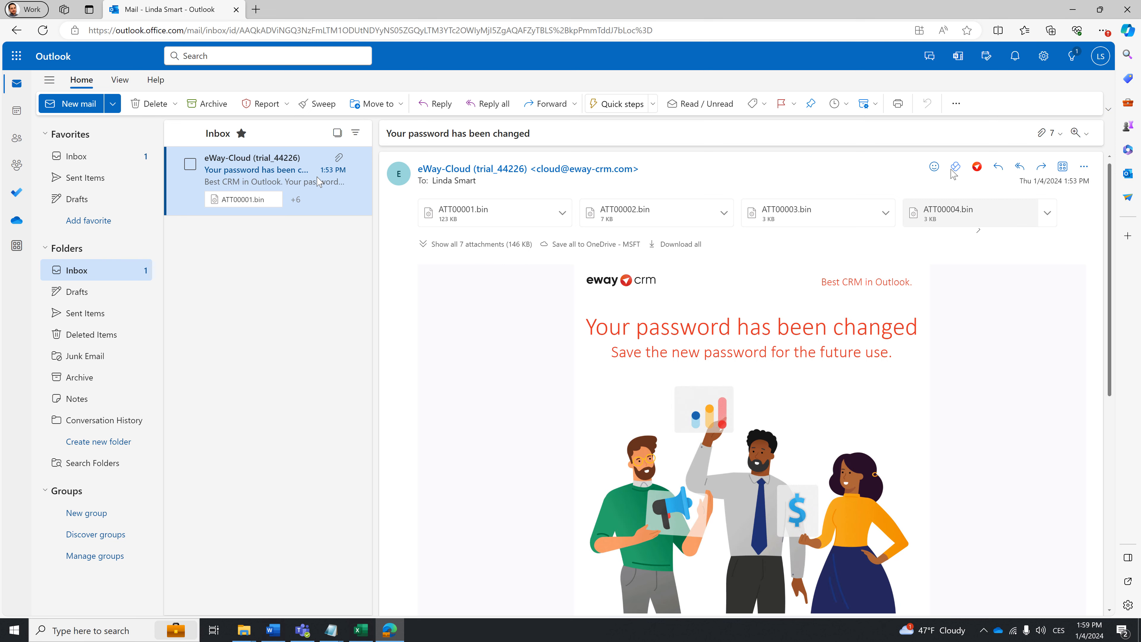
pyautogui.click(977, 168)
pyautogui.click(969, 209)
pyautogui.click(1022, 452)
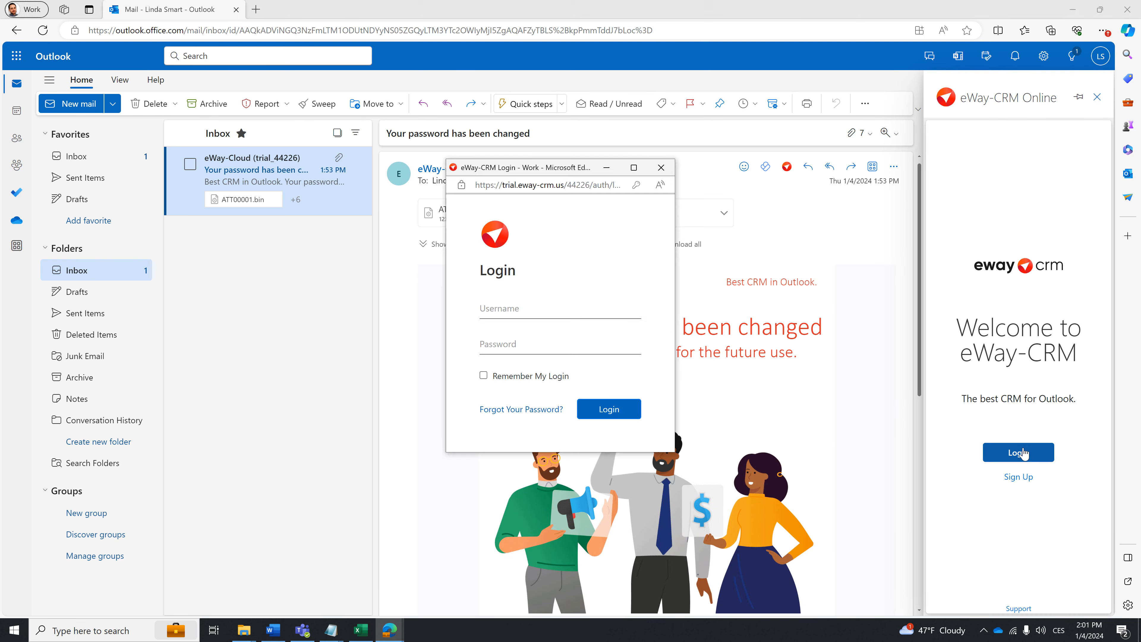
pyautogui.click(549, 300)
pyautogui.write('user3')
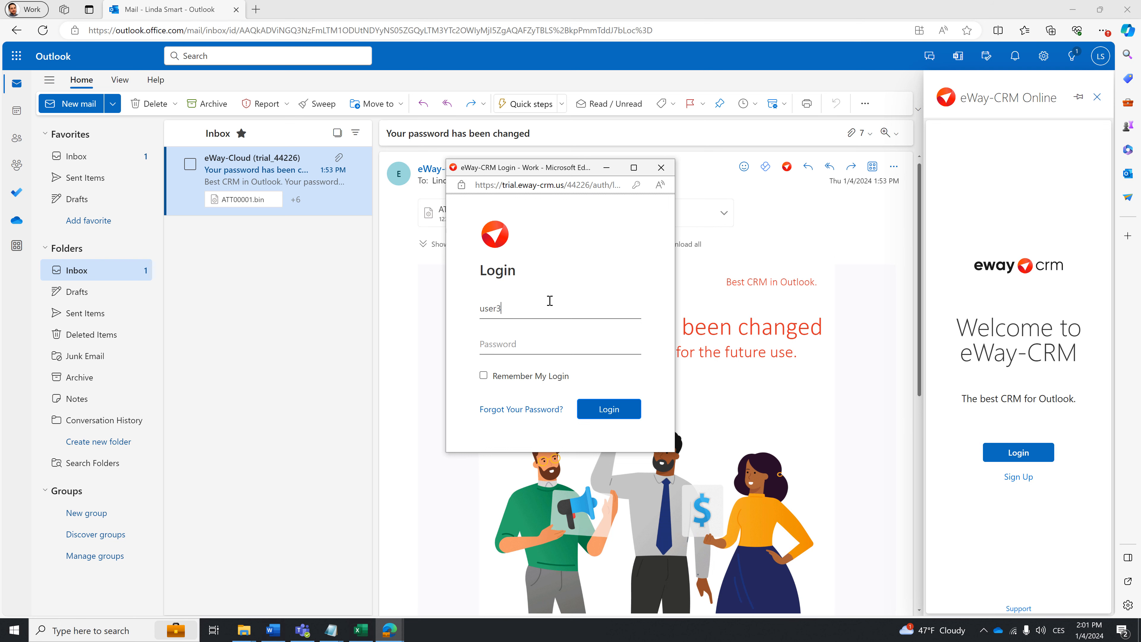
# Copy the generated password from the email into the login form's password field and log in as user3.
pyautogui.click(424, 386)
pyautogui.scroll(-9, 425, 386)
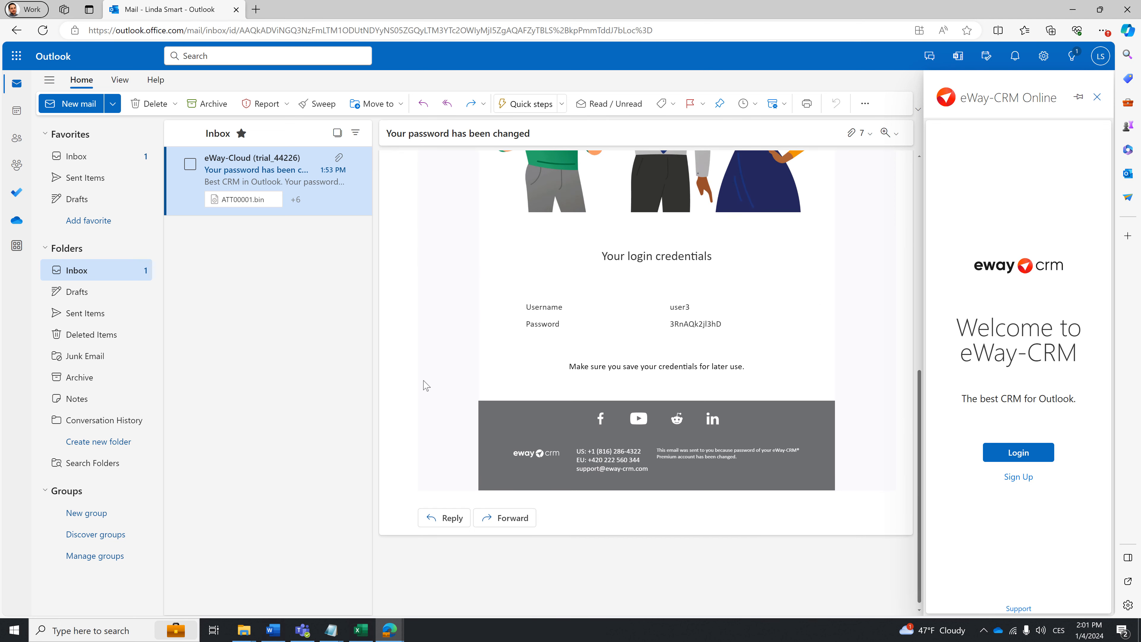
pyautogui.moveTo(671, 324); pyautogui.dragTo(727, 326)
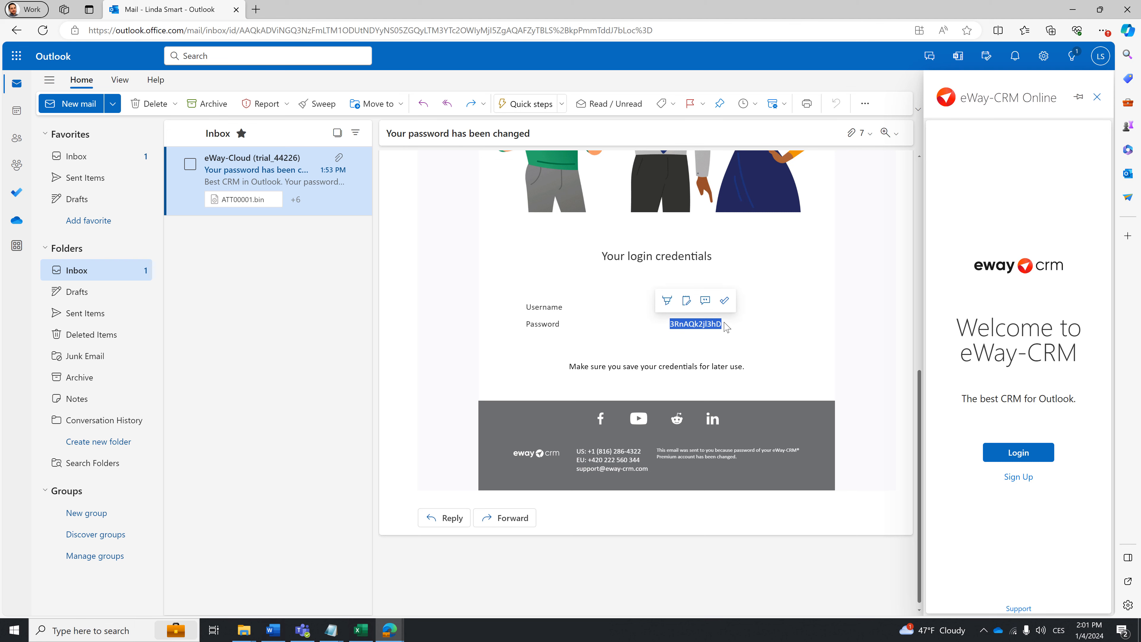
pyautogui.moveTo(398, 630)
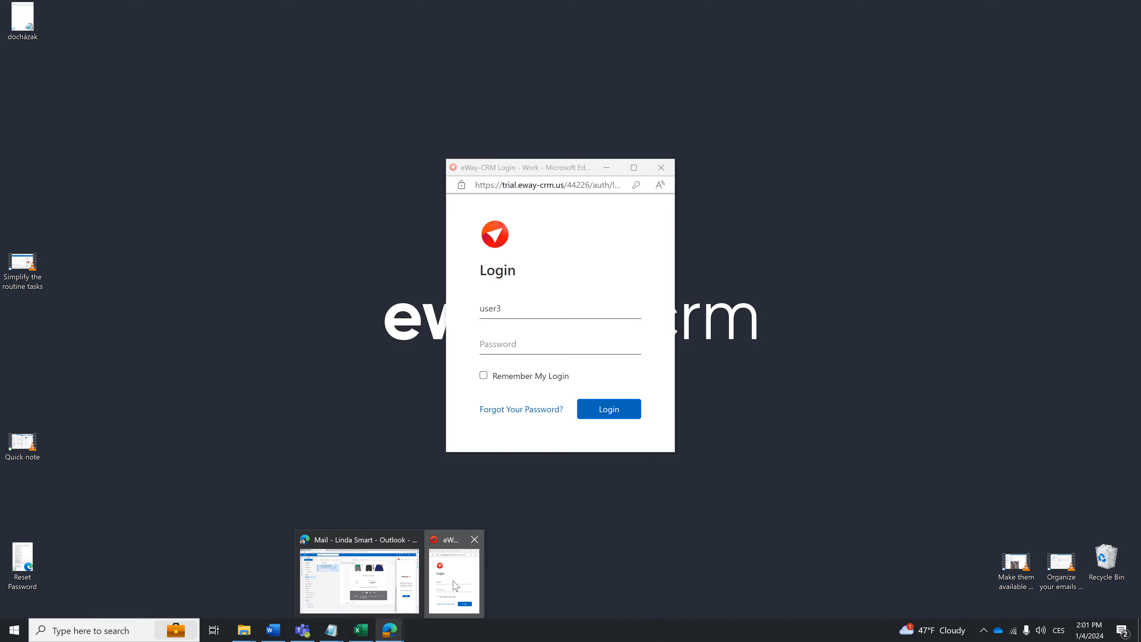
pyautogui.click(454, 584)
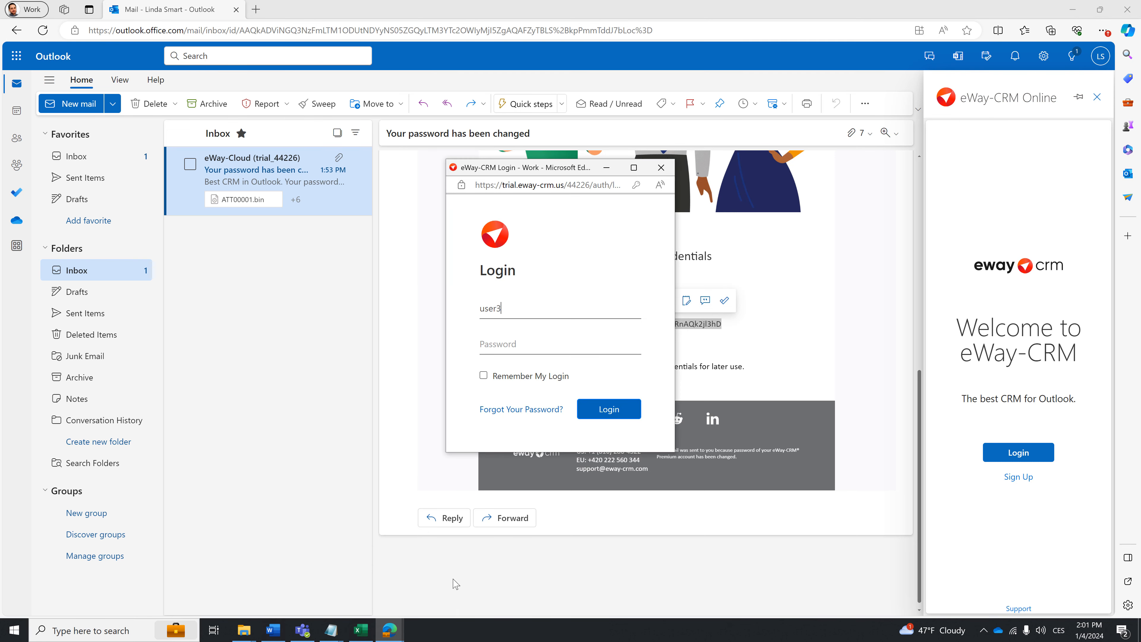
pyautogui.click(520, 344)
pyautogui.hotkey('ctrl', 'v')
pyautogui.click(601, 409)
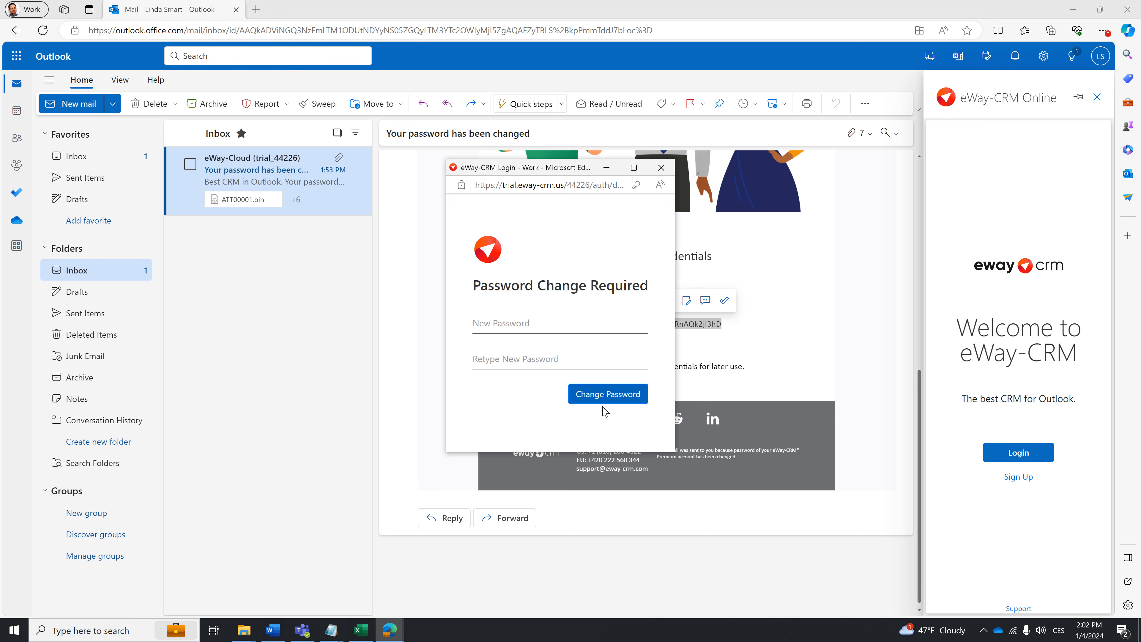
# Enter and retype a new password in user3's Password Change Required form and submit the change.
pyautogui.click(571, 324)
pyautogui.write('•••••••••••••••')
pyautogui.click(571, 355)
pyautogui.write('••••••••••••••')
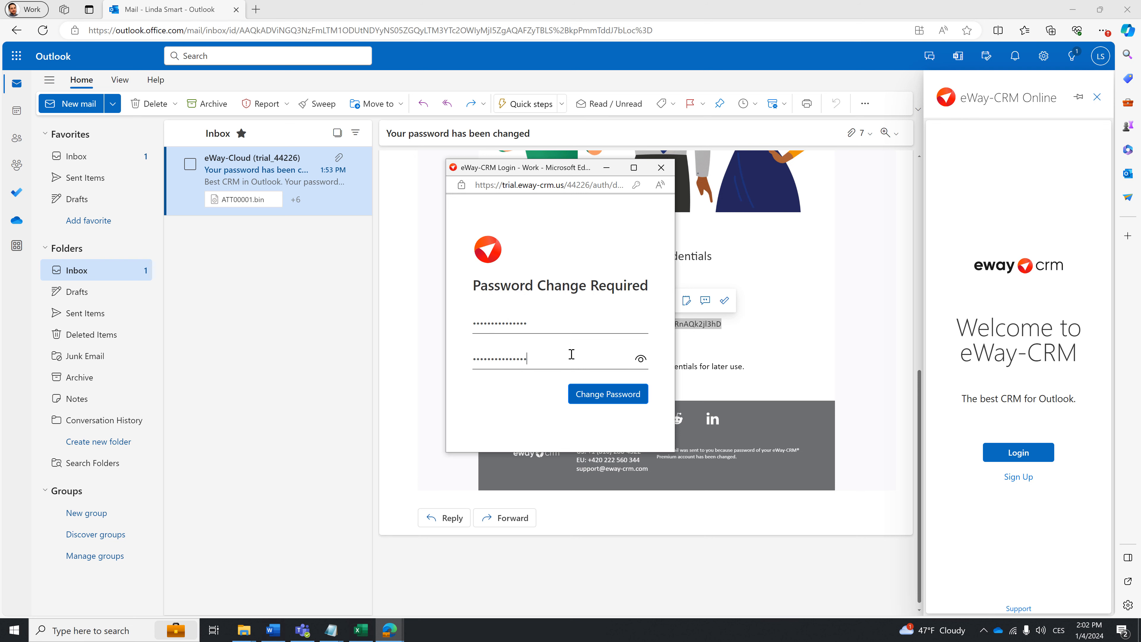
pyautogui.click(600, 393)
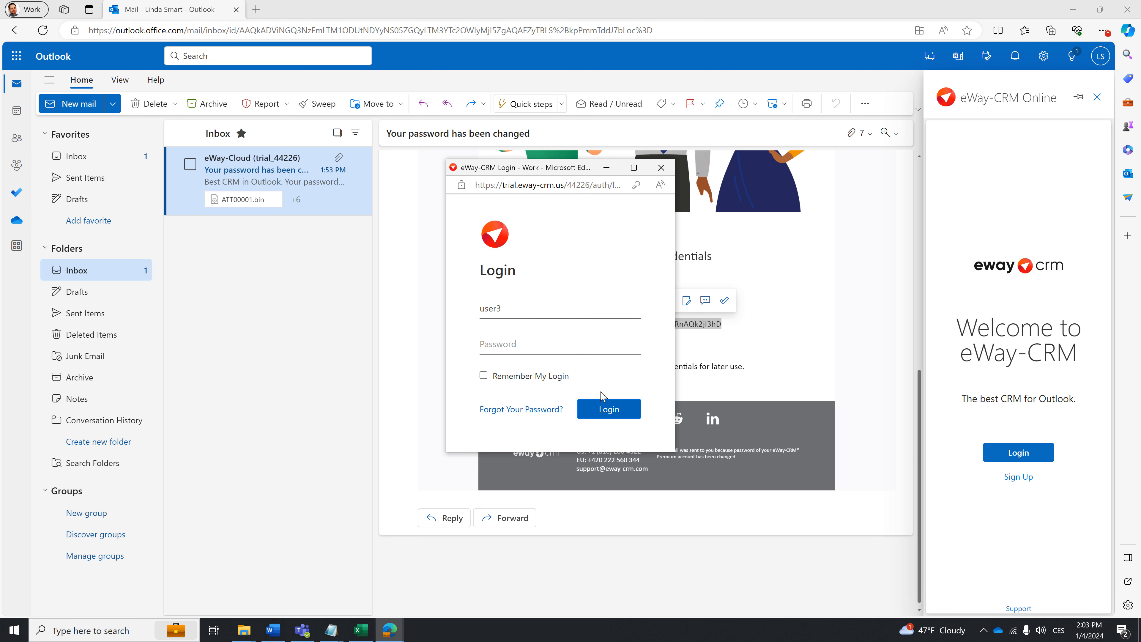
# Log in to eWay-CRM as user3 with the newly chosen account password.
pyautogui.click(583, 348)
pyautogui.write('•••••••••••••••')
pyautogui.click(609, 416)
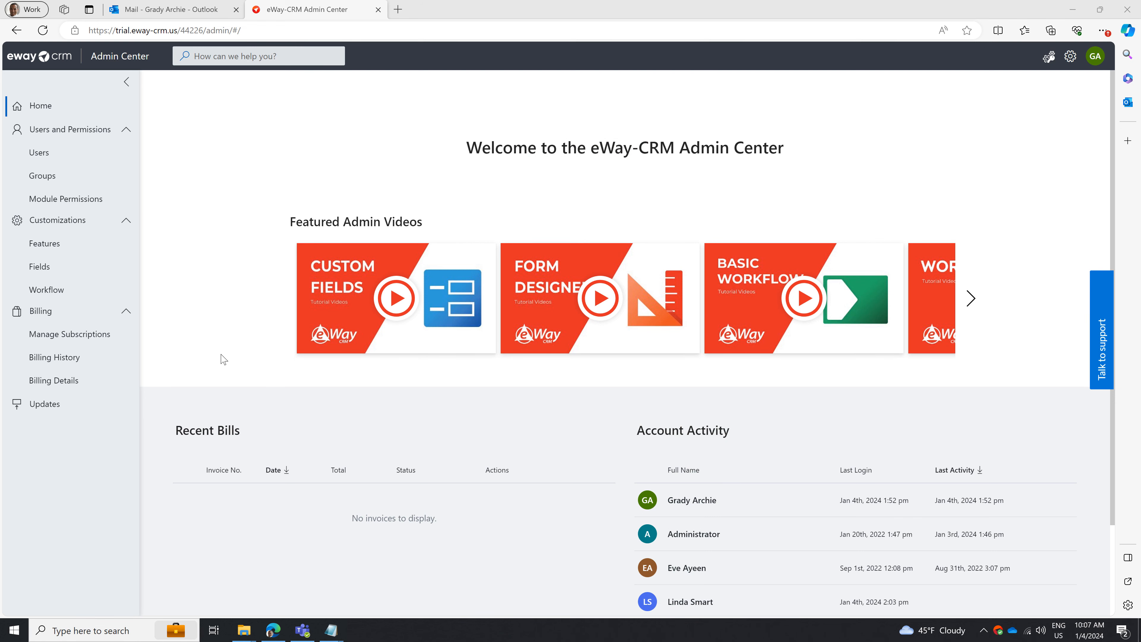
# Open the Security feature settings under the Admin Center's customizations.
pyautogui.click(130, 239)
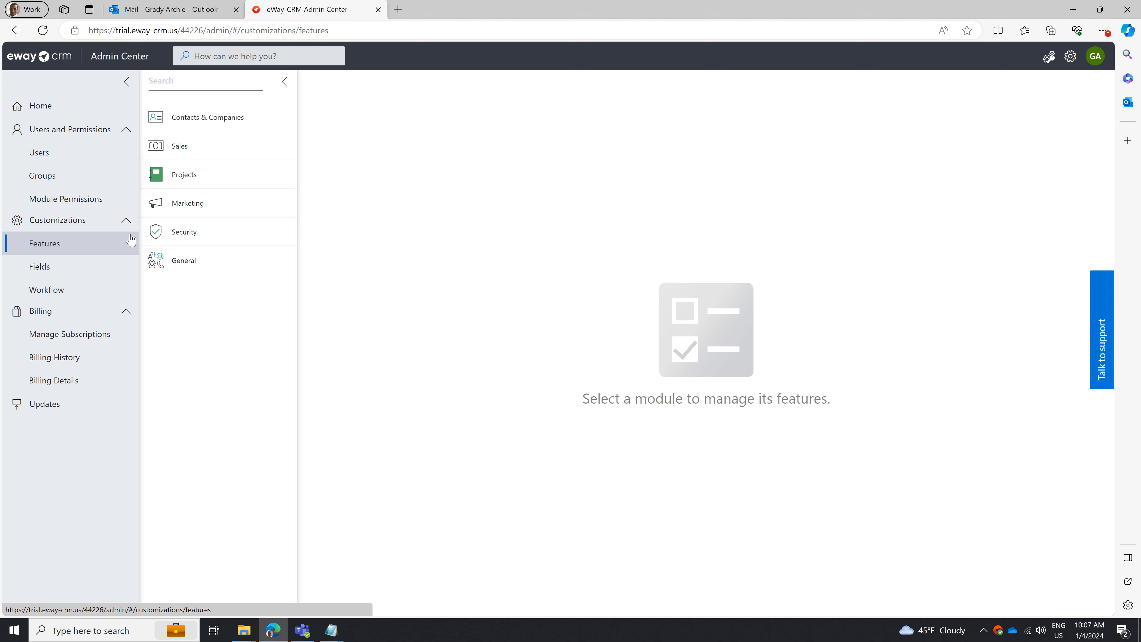
pyautogui.click(213, 238)
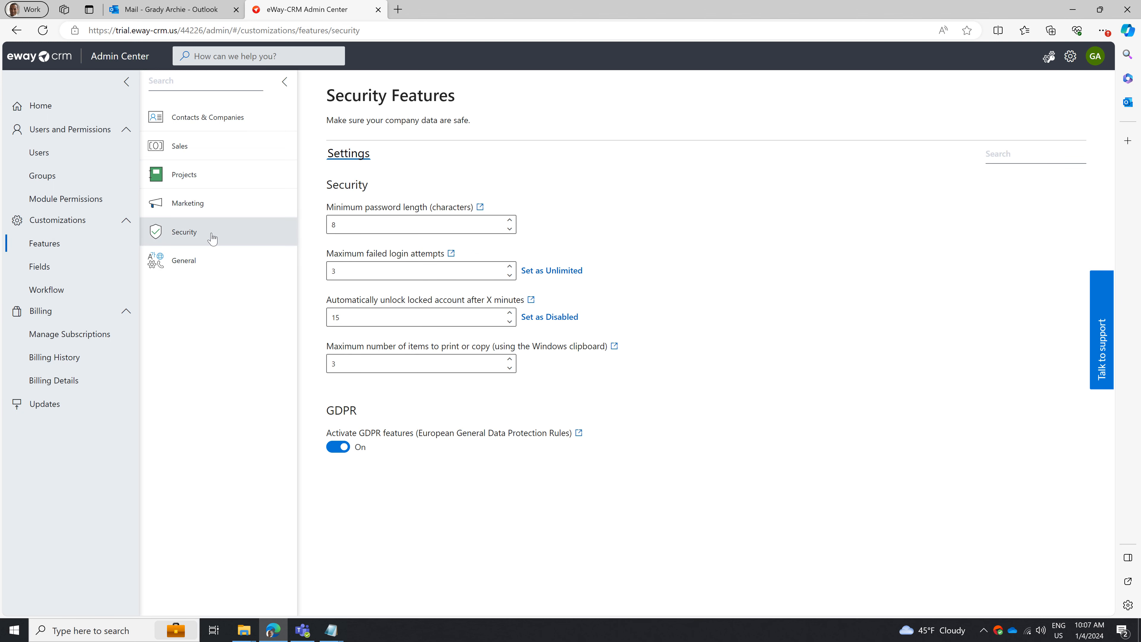